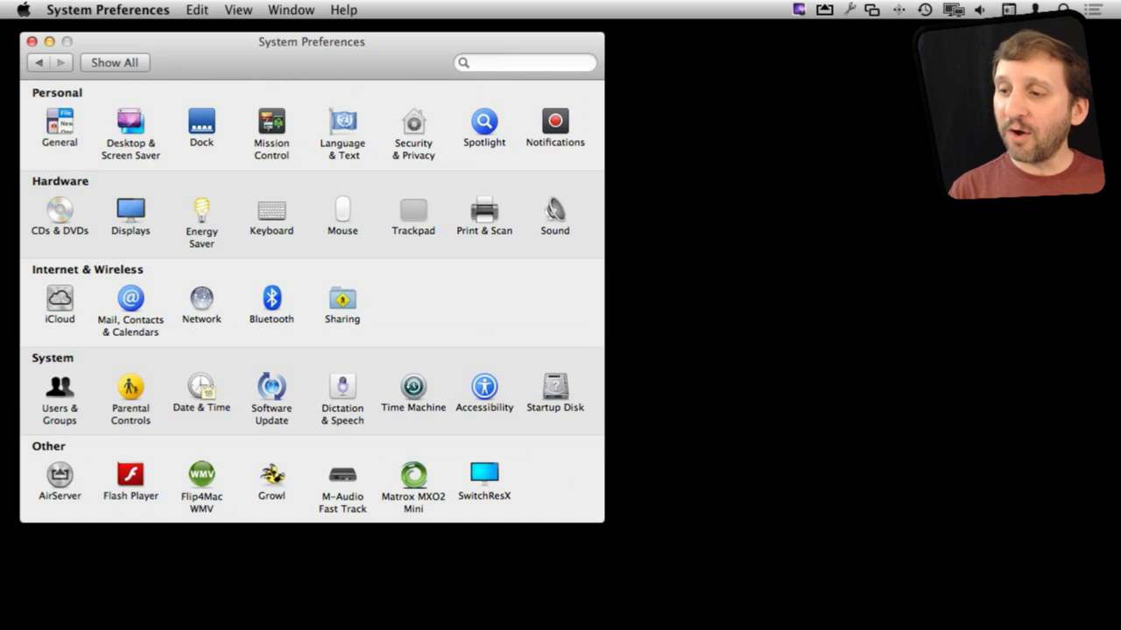
Step: Open the Notifications pane and scroll through the app list, with Calendar showing the Alerts style
{"action": "left_click", "coordinate": [555, 120]}
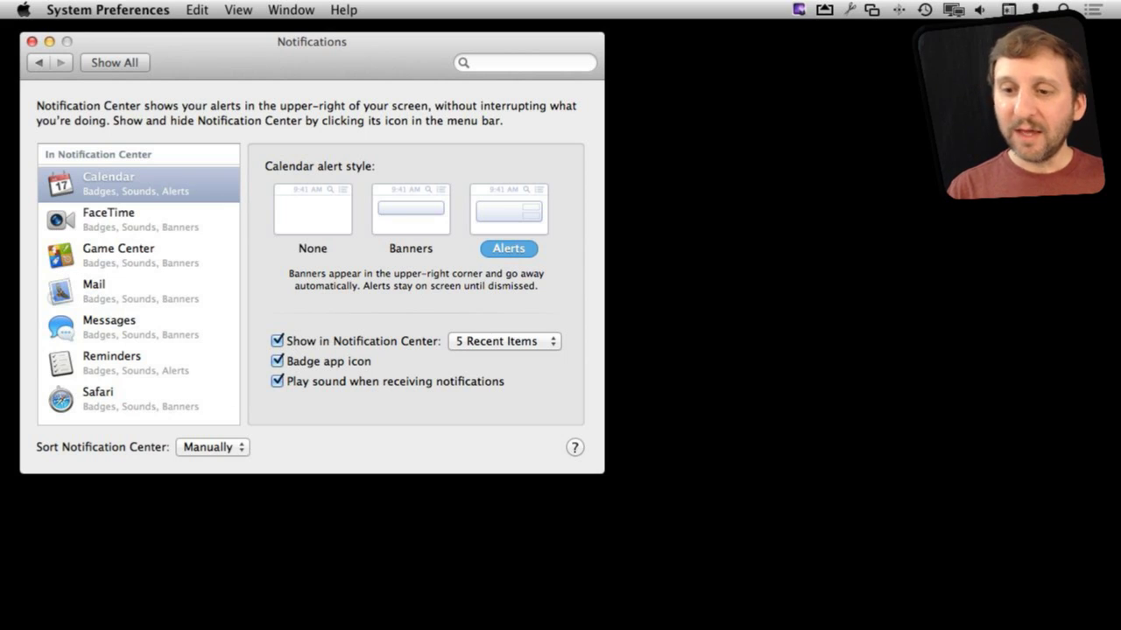
{"action": "scroll", "coordinate": [139, 284], "scroll_direction": "down", "scroll_amount": 1}
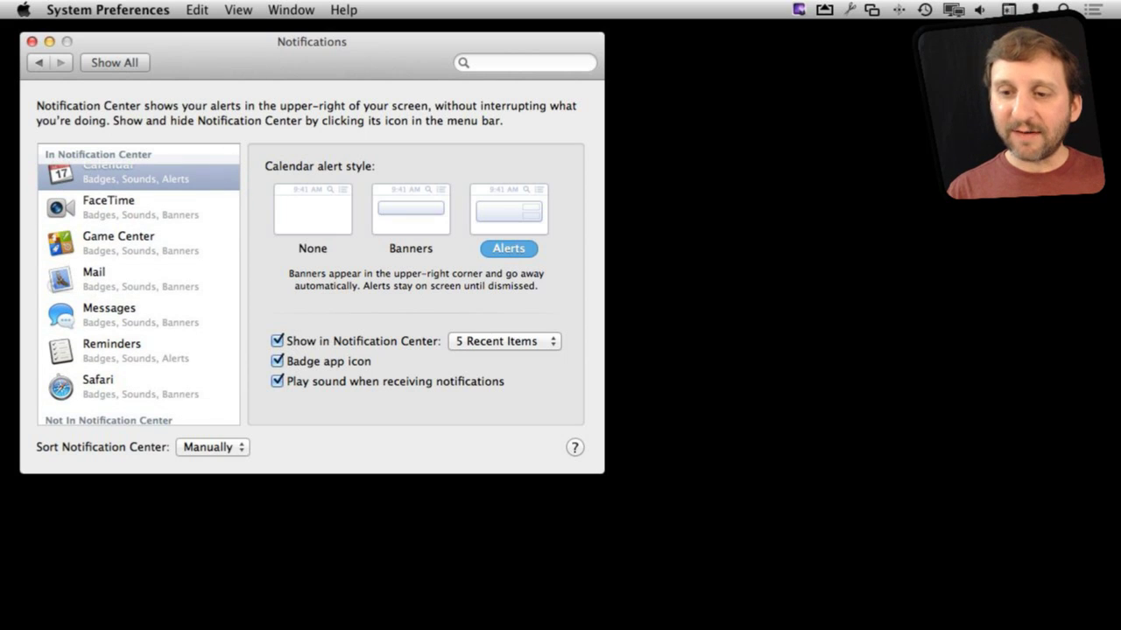
{"action": "scroll", "coordinate": [138, 284], "scroll_direction": "up", "scroll_amount": 1}
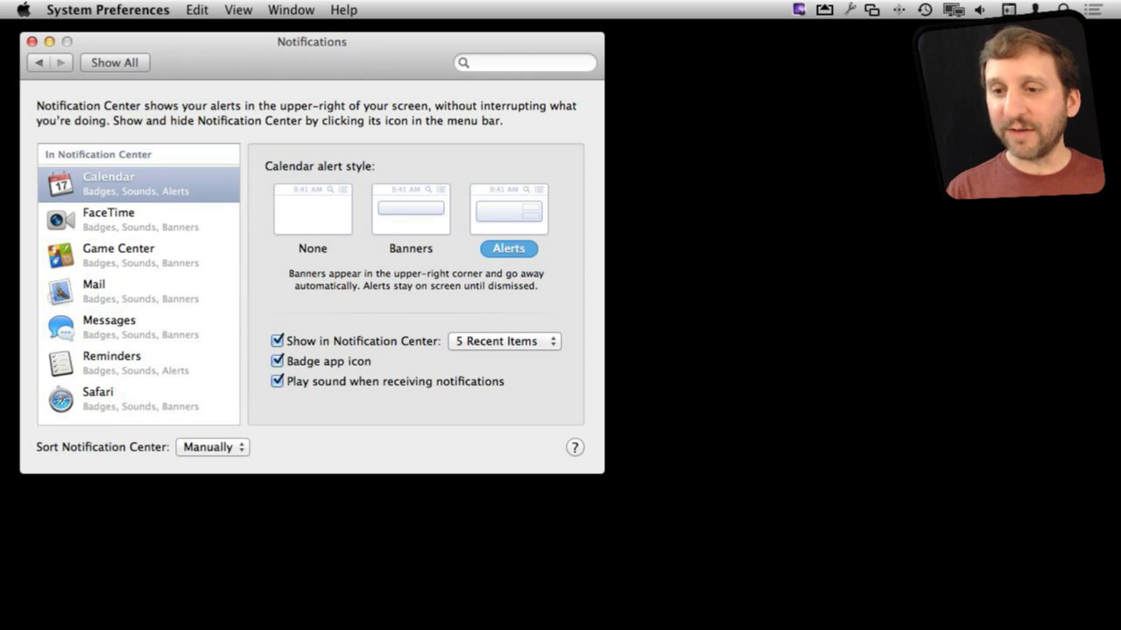
{"action": "scroll", "coordinate": [139, 285], "scroll_direction": "down", "scroll_amount": 2}
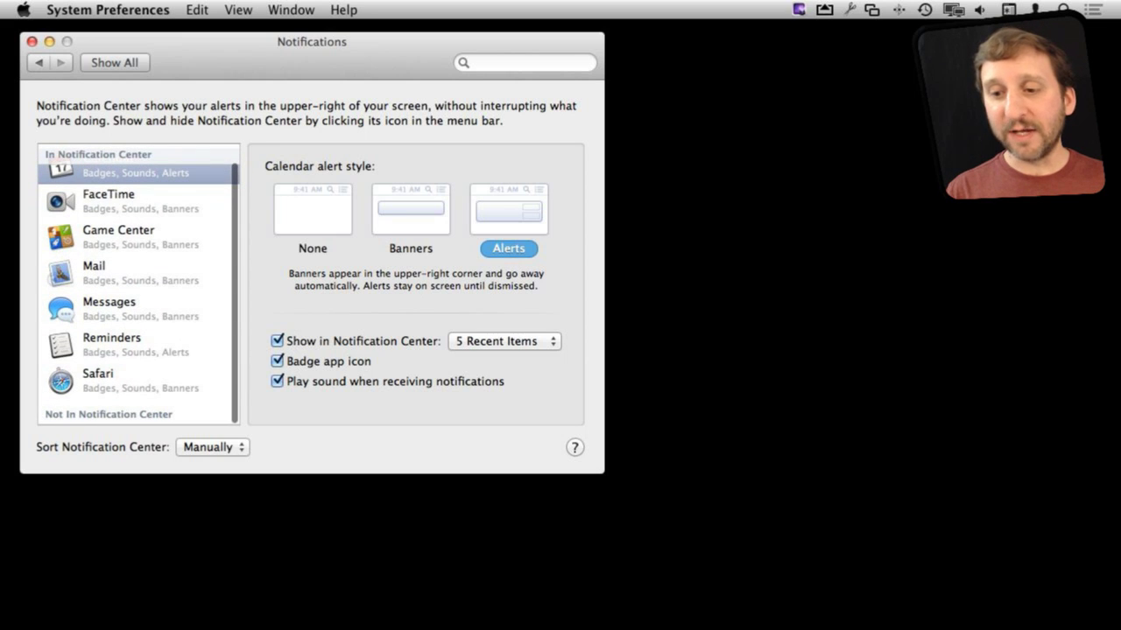
{"action": "scroll", "coordinate": [138, 285], "scroll_direction": "down", "scroll_amount": 1}
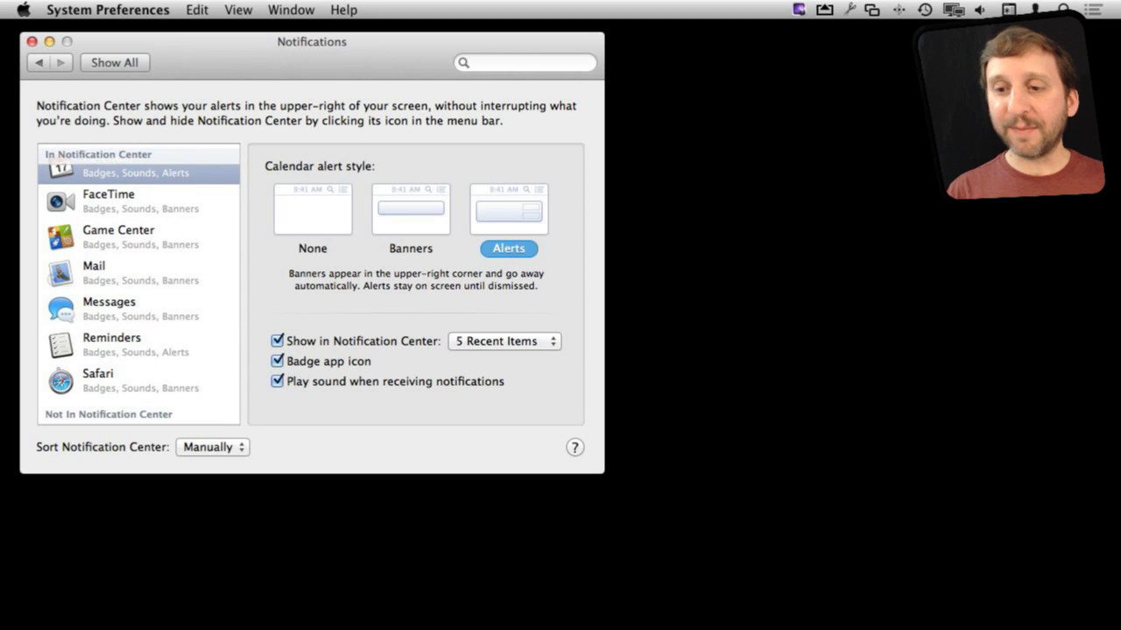
{"action": "scroll", "coordinate": [138, 285], "scroll_direction": "up", "scroll_amount": 2}
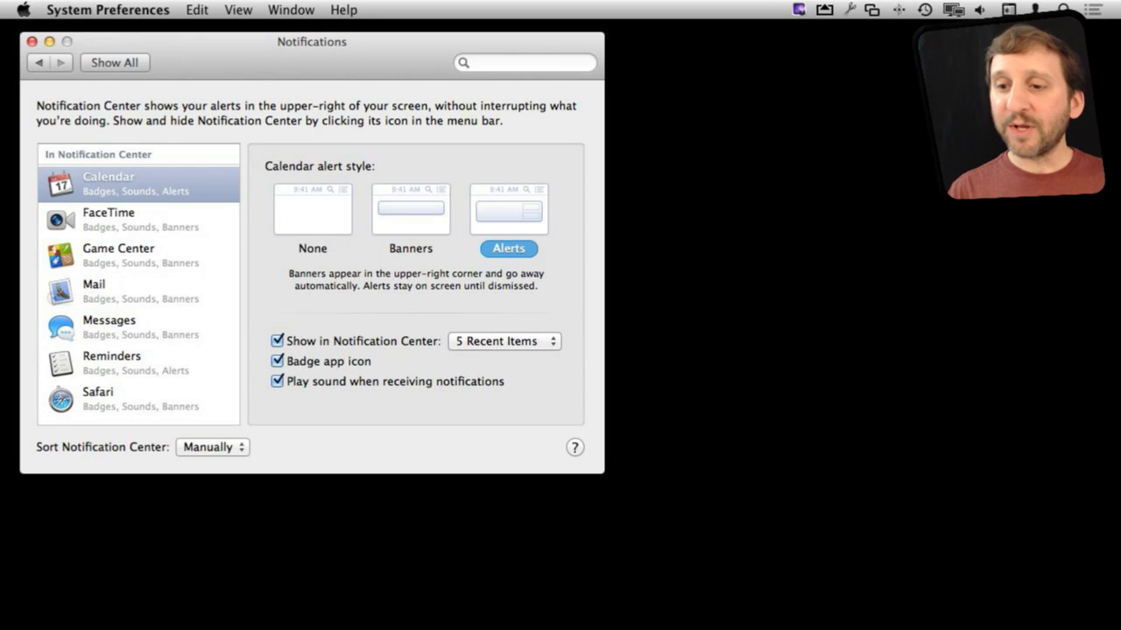
{"action": "key", "text": "Tab"}
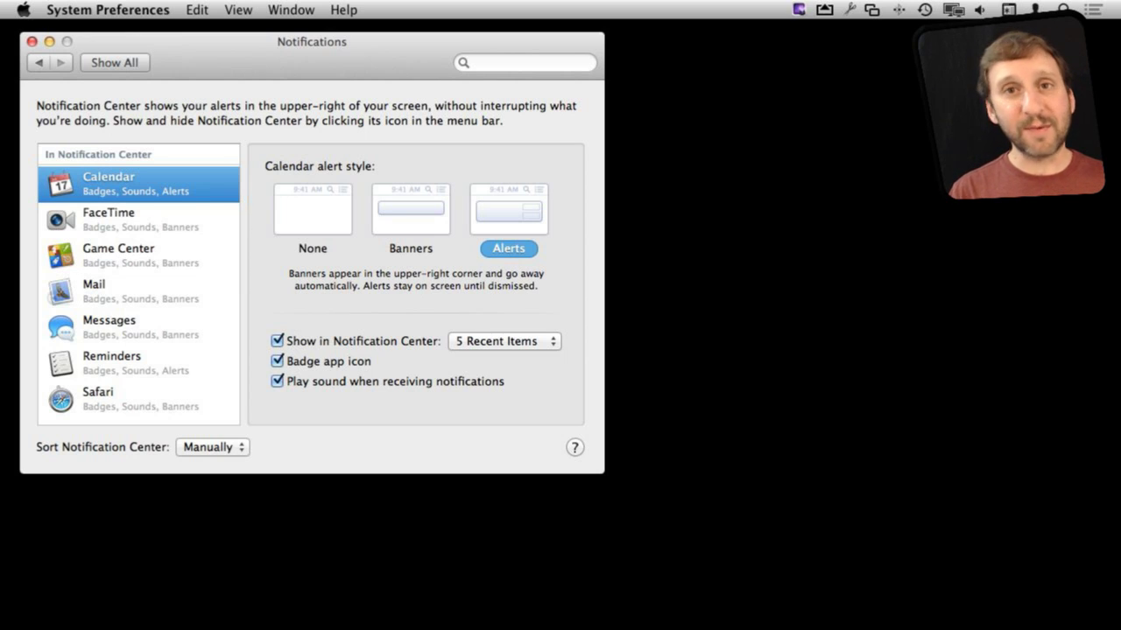
{"action": "left_click", "coordinate": [410, 210]}
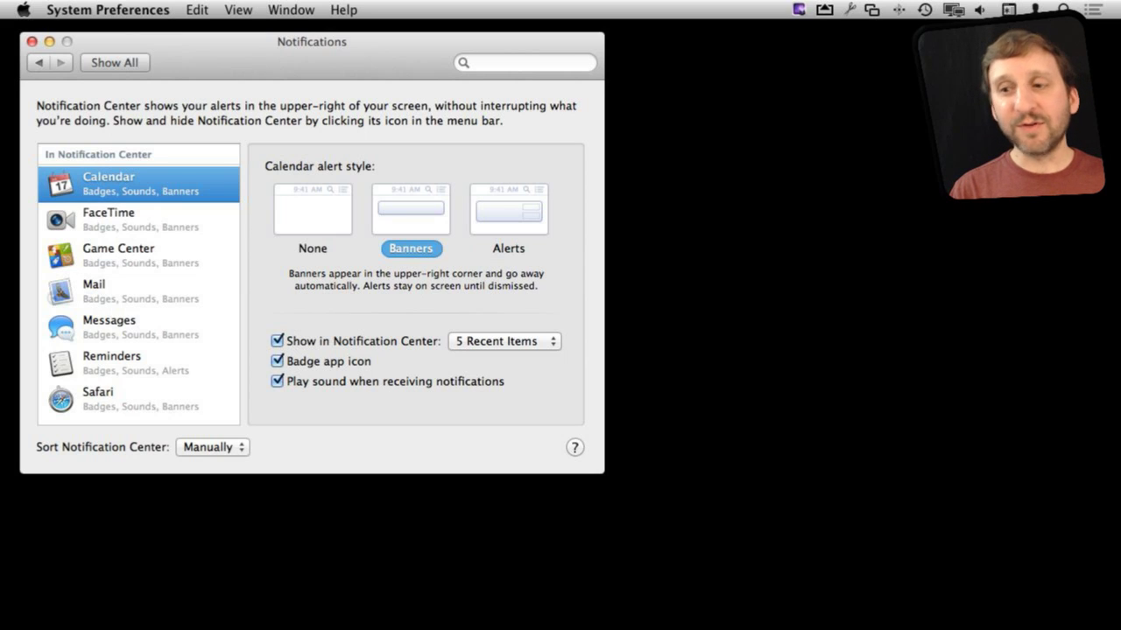
{"action": "left_click", "coordinate": [508, 210]}
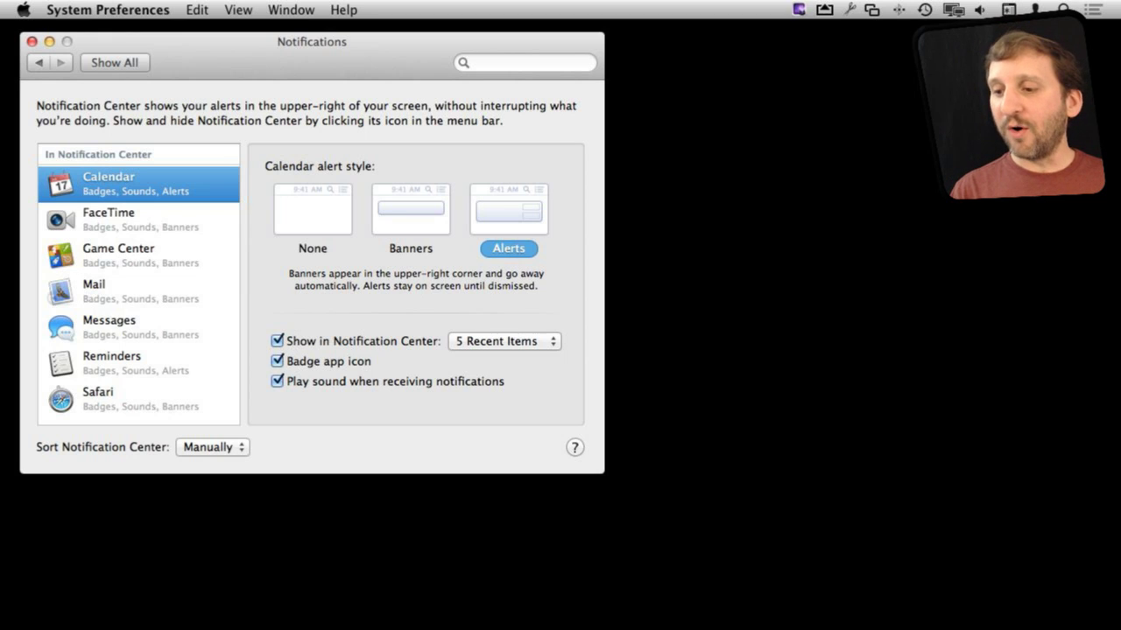
{"action": "left_click", "coordinate": [503, 340]}
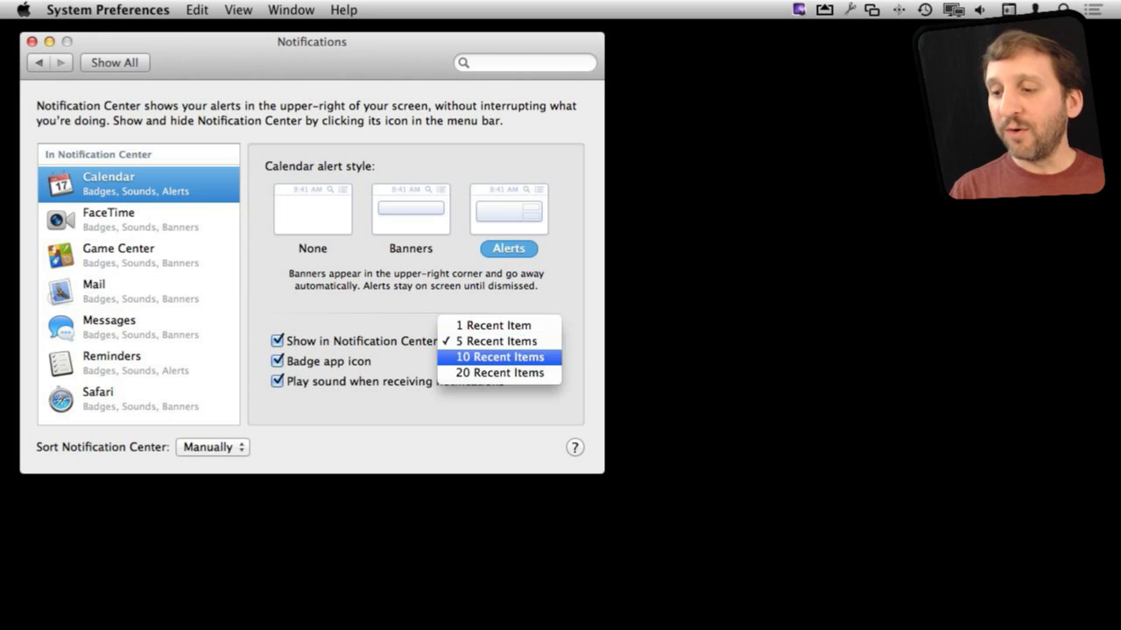
{"action": "key", "text": "Escape"}
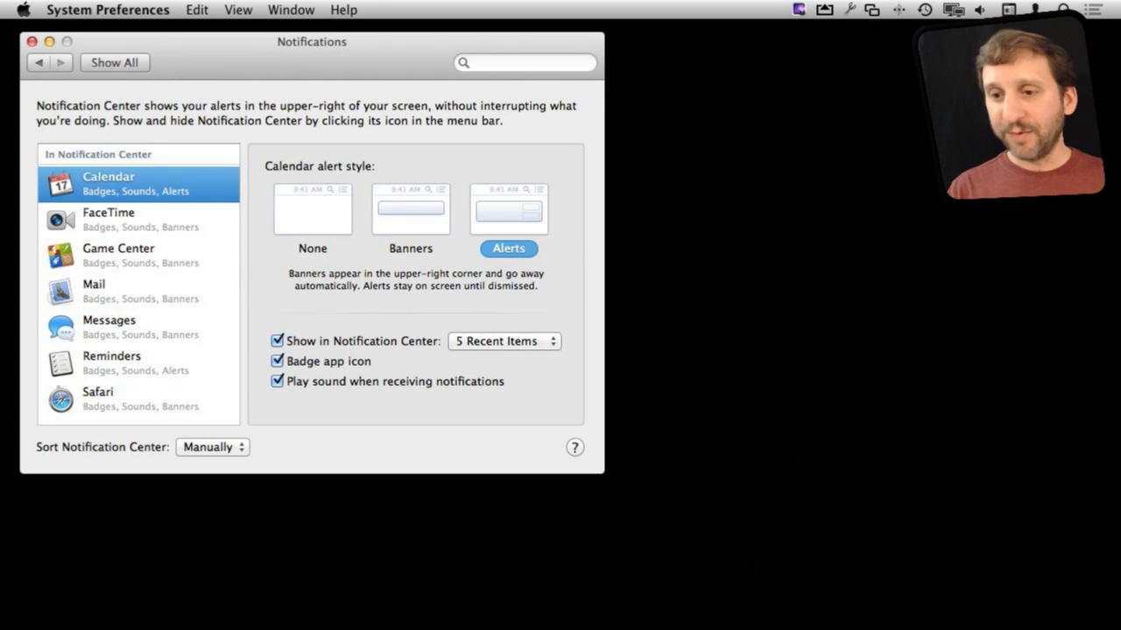
Step: Review the FaceTime, Game Center, Mail, Calendar and Reminders notification settings, then try dragging Reminders above Calendar
{"action": "left_click", "coordinate": [132, 218]}
{"action": "left_click", "coordinate": [131, 254]}
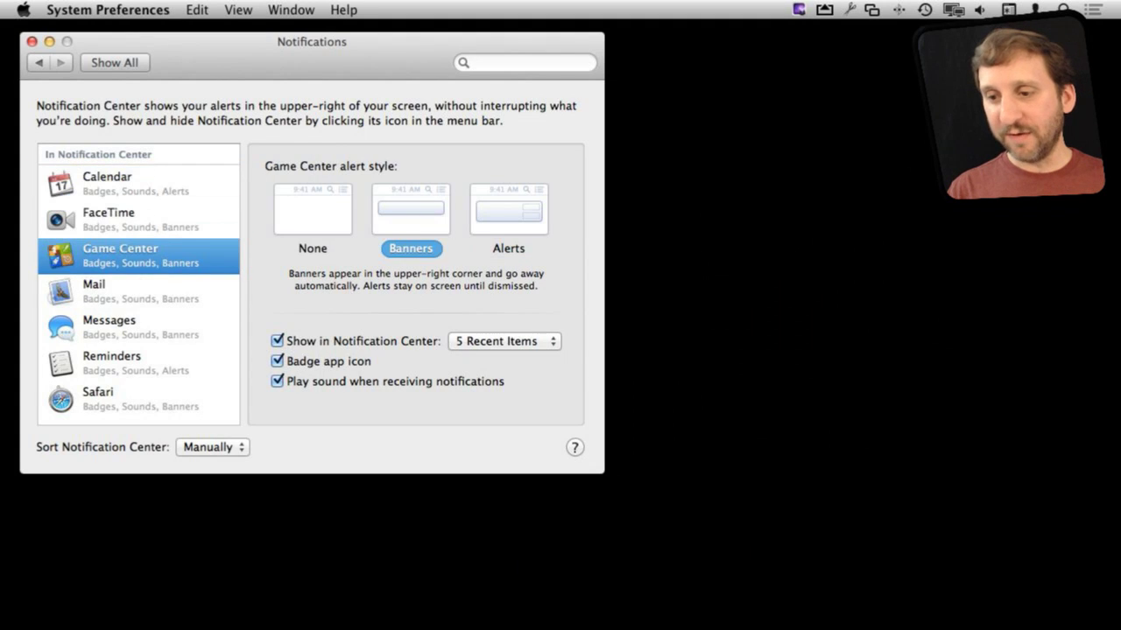
{"action": "left_click", "coordinate": [131, 290]}
{"action": "left_click", "coordinate": [131, 183]}
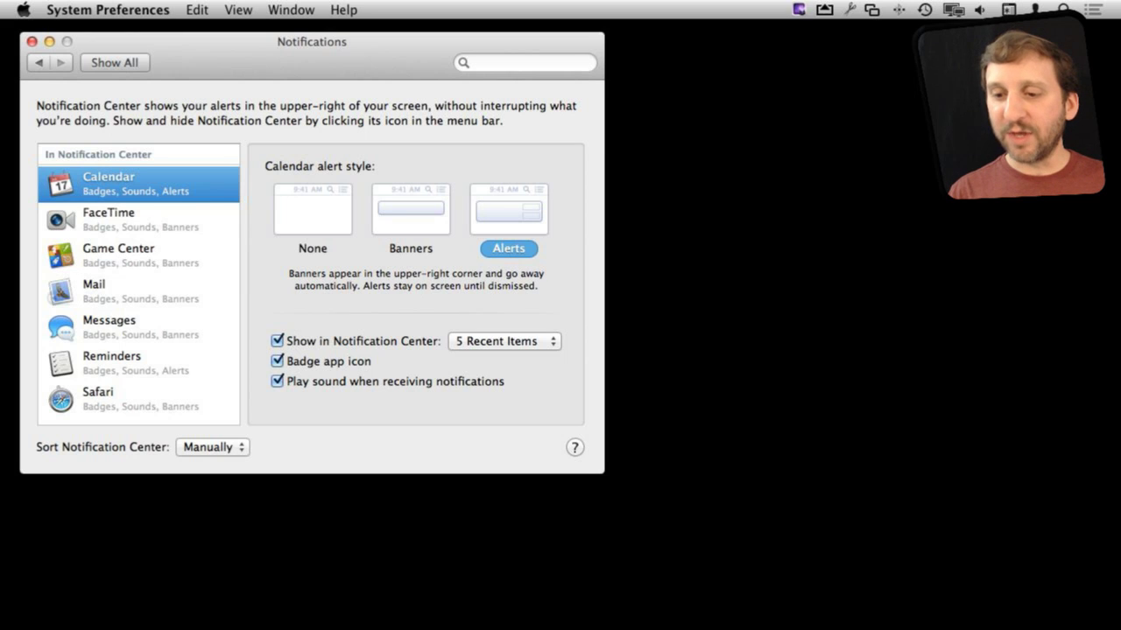
{"action": "left_click", "coordinate": [114, 362]}
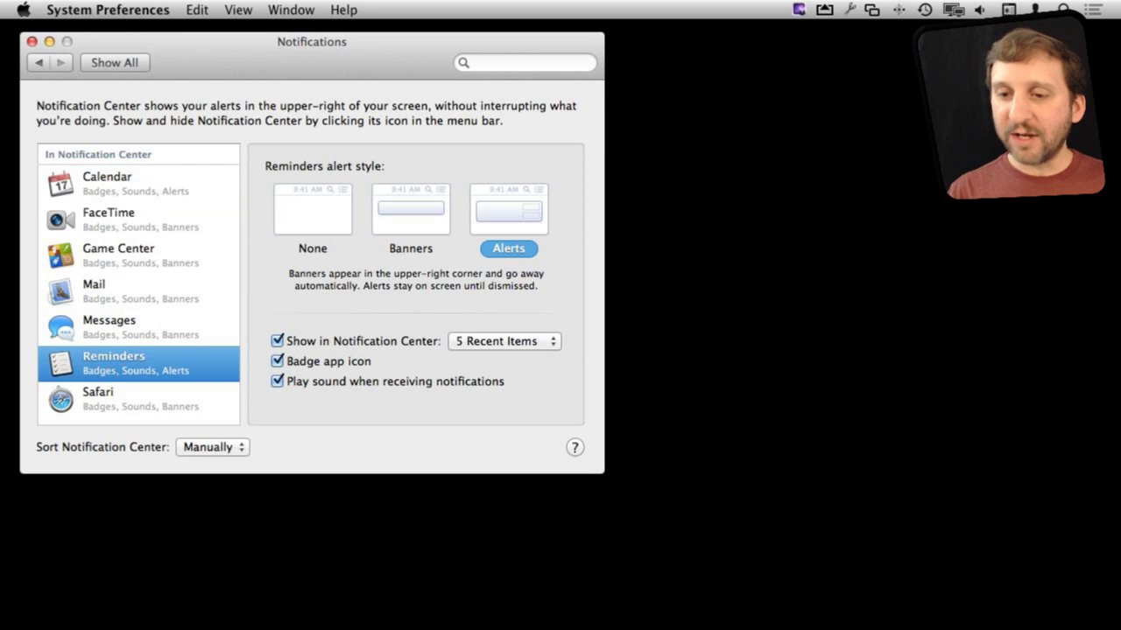
{"action": "left_click_drag", "start_coordinate": [114, 363], "coordinate": [113, 178]}
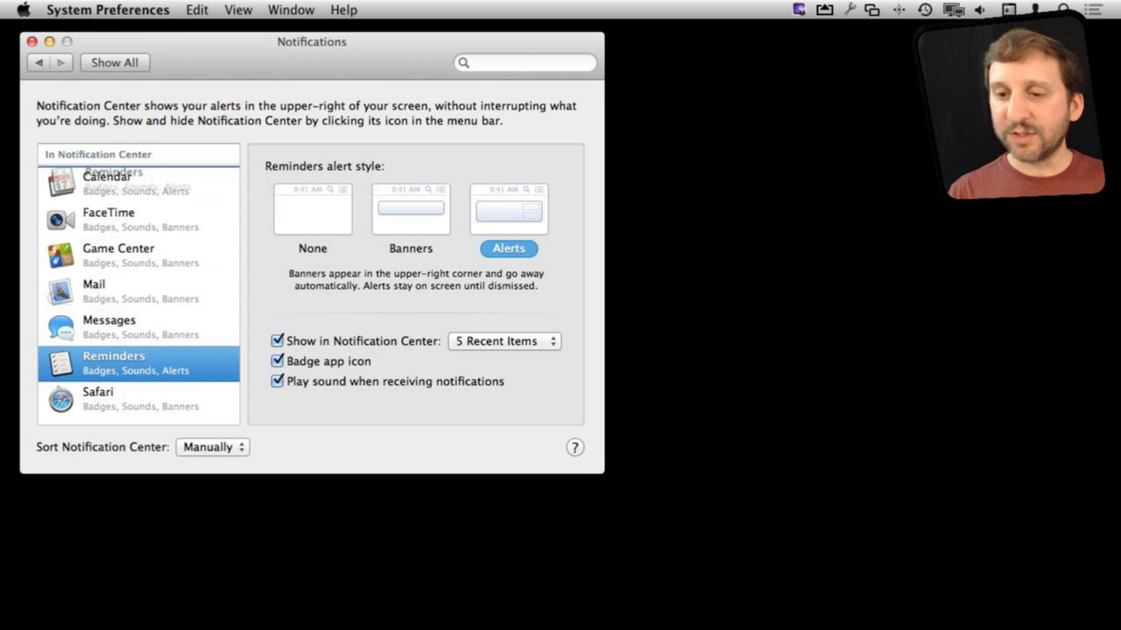
Step: Switch Notification Center sorting to By time, then back to Manually
{"action": "left_click", "coordinate": [212, 448]}
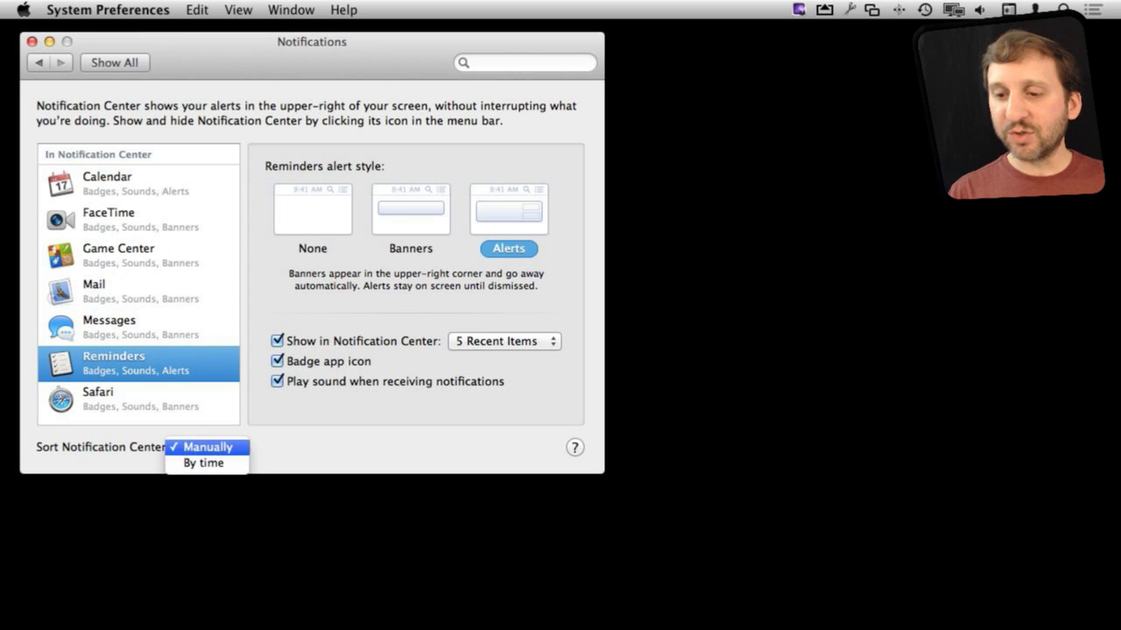
{"action": "key", "text": "Return"}
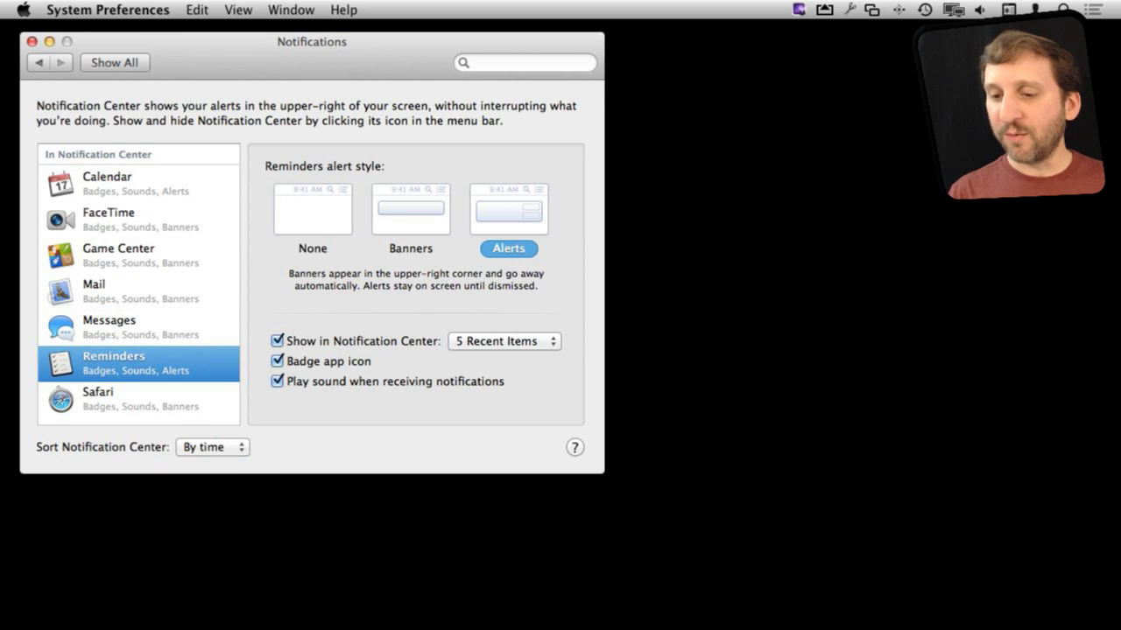
{"action": "left_click", "coordinate": [212, 447]}
{"action": "left_click", "coordinate": [209, 430]}
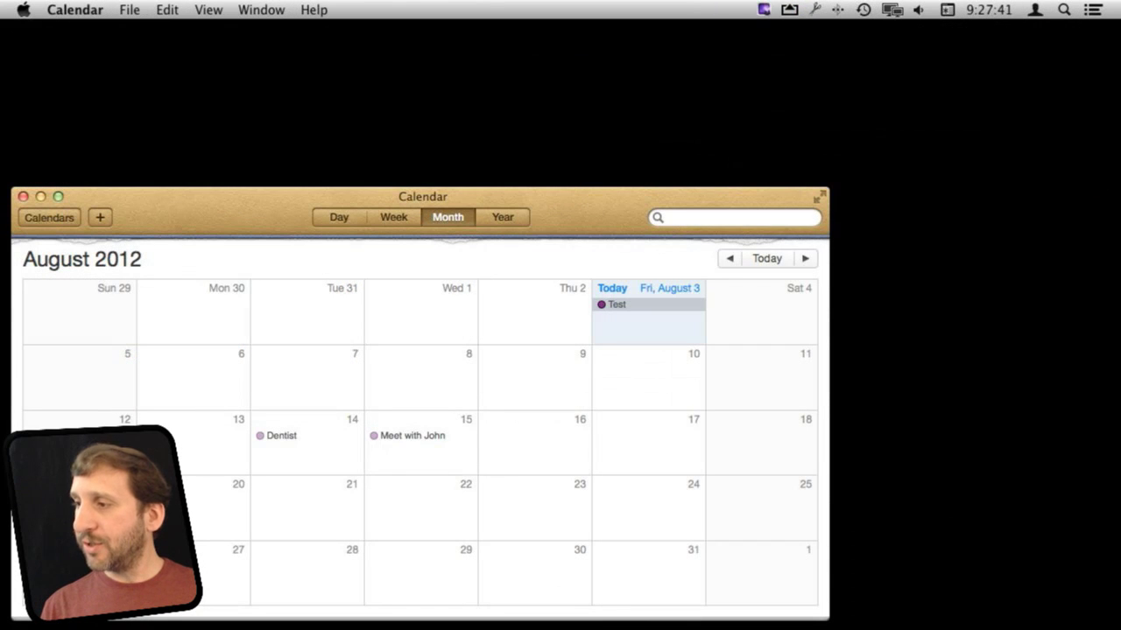
Step: Check the 9:28–10:28 AM Test event's details and its Message alert in Notification Center
{"action": "key", "text": "super+i"}
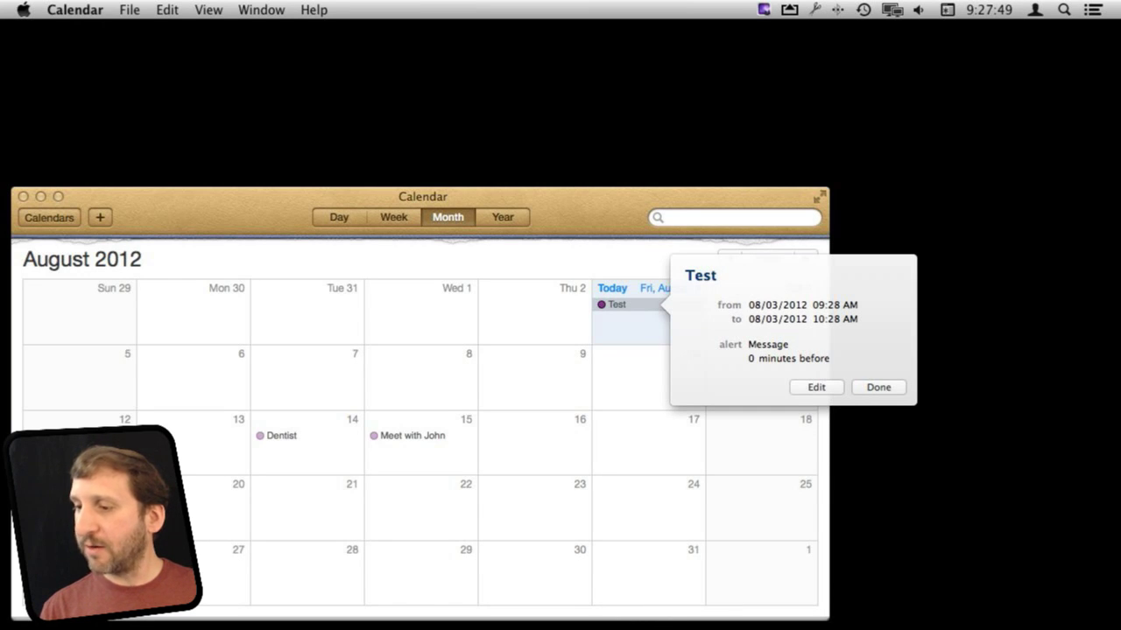
{"action": "key", "text": "Escape"}
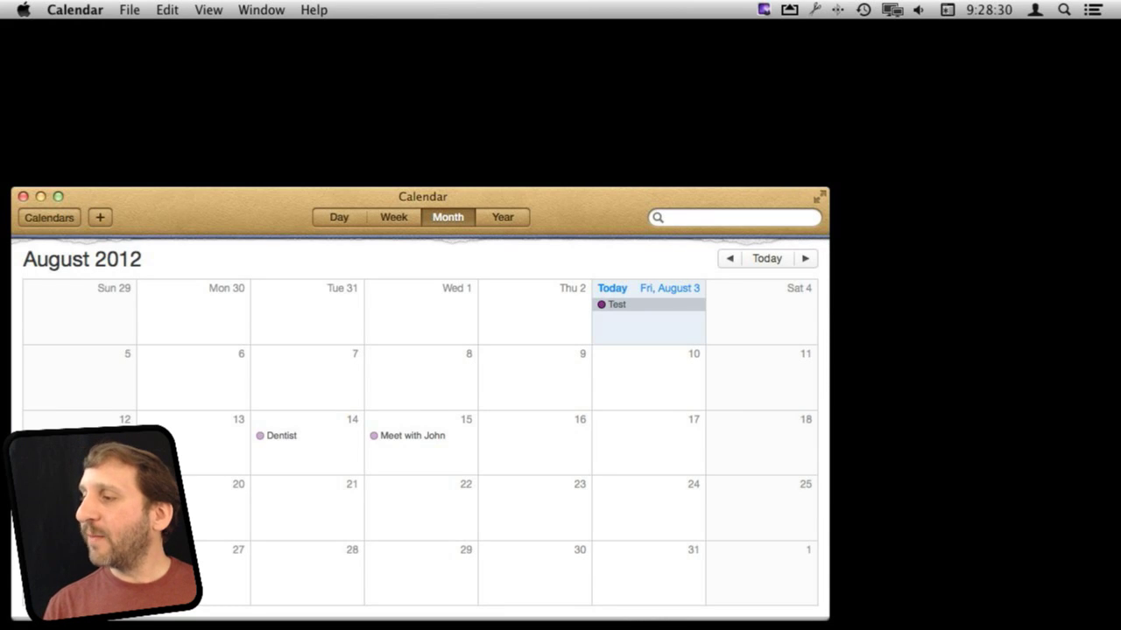
{"action": "left_click", "coordinate": [1091, 9]}
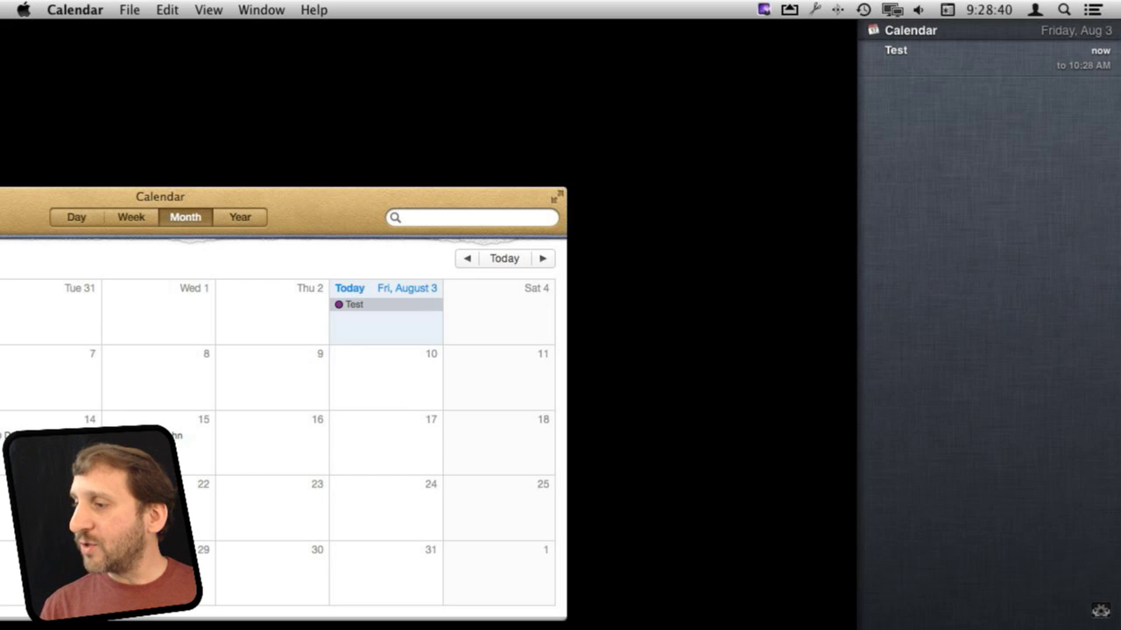
{"action": "left_click", "coordinate": [910, 54]}
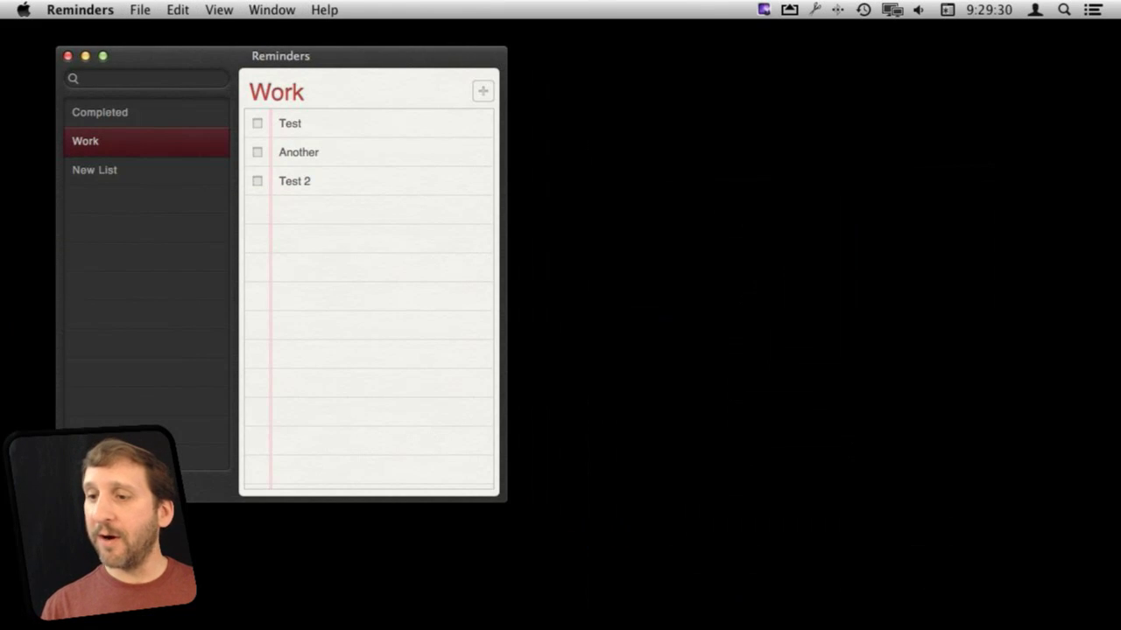
Step: Add the reminder 'Check my email at 9:30 am' to the Work list, due Today 9:30 AM
{"action": "key", "text": "super+n"}
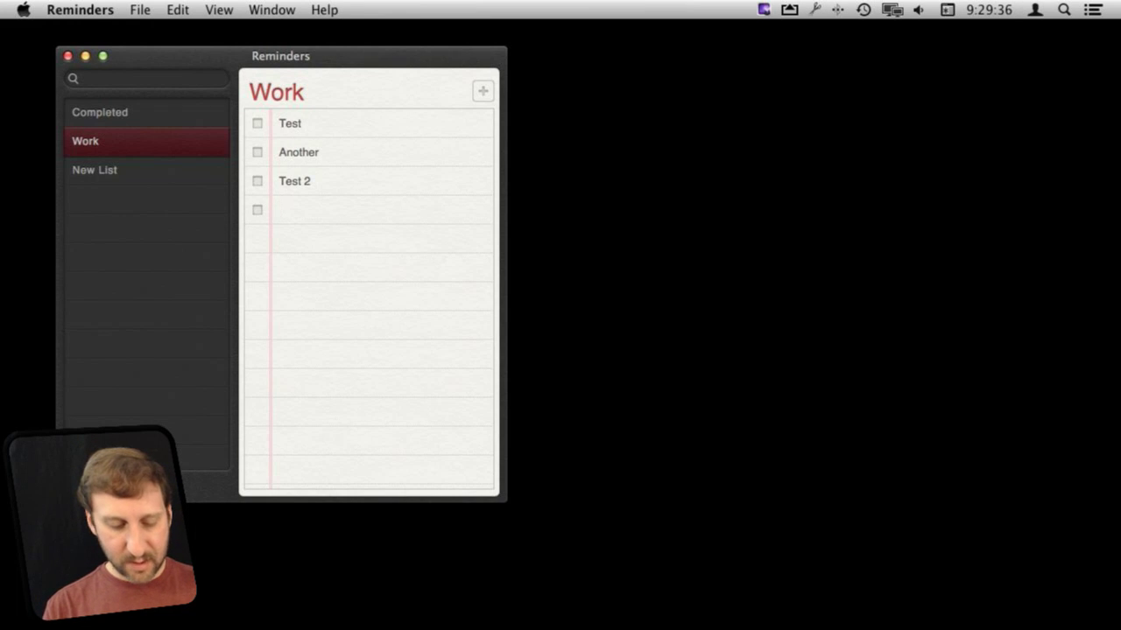
{"action": "type", "text": "Check "}
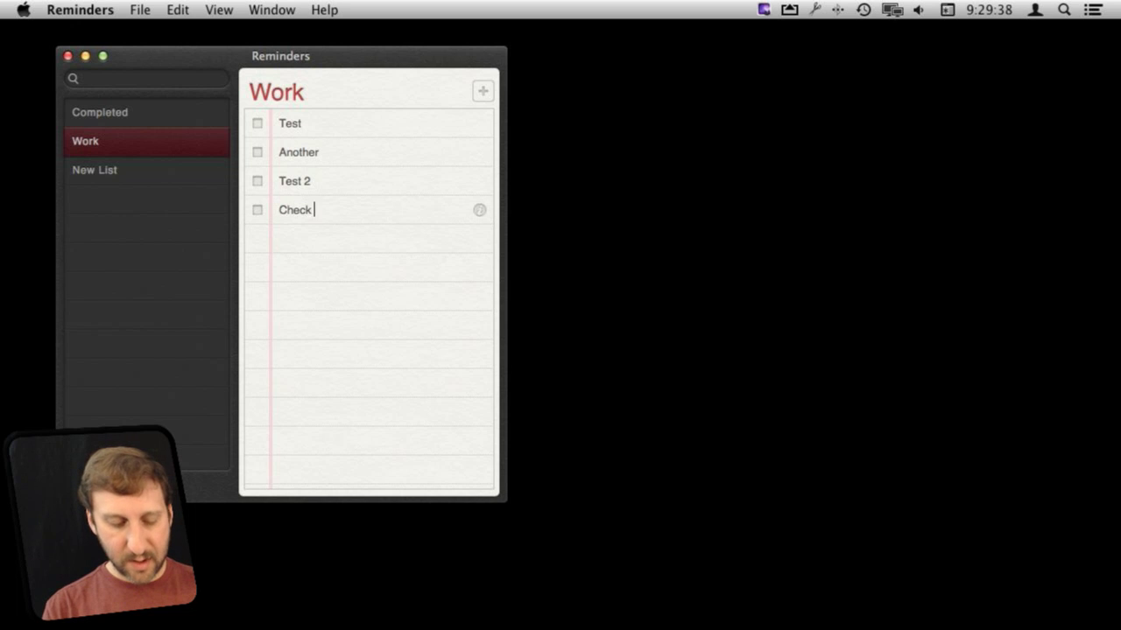
{"action": "type", "text": "my email"}
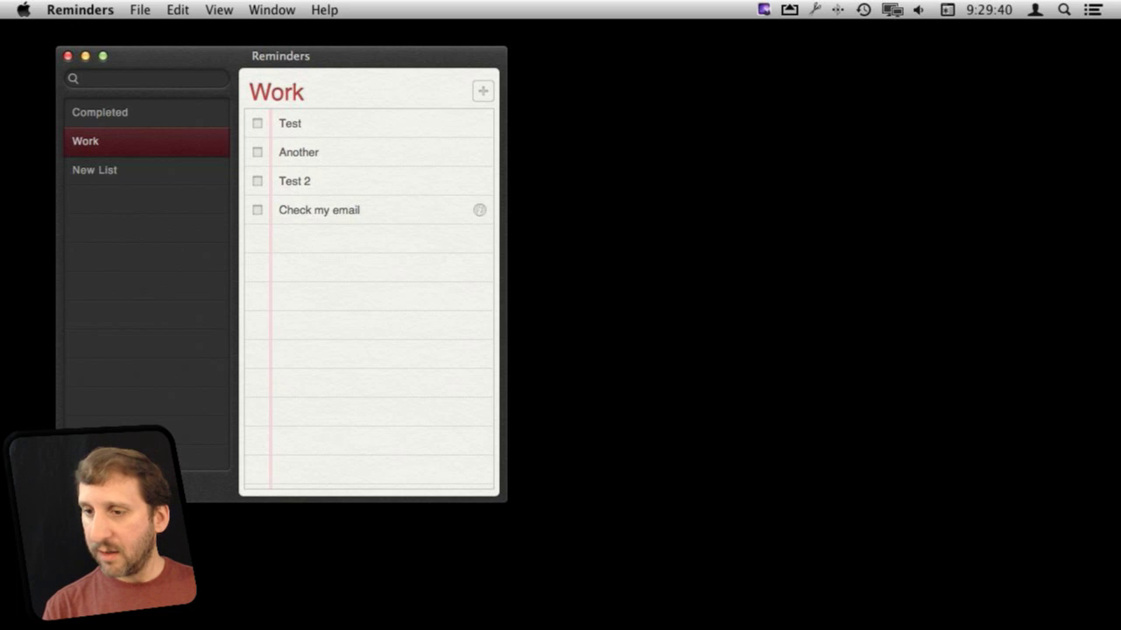
{"action": "type", "text": " at "}
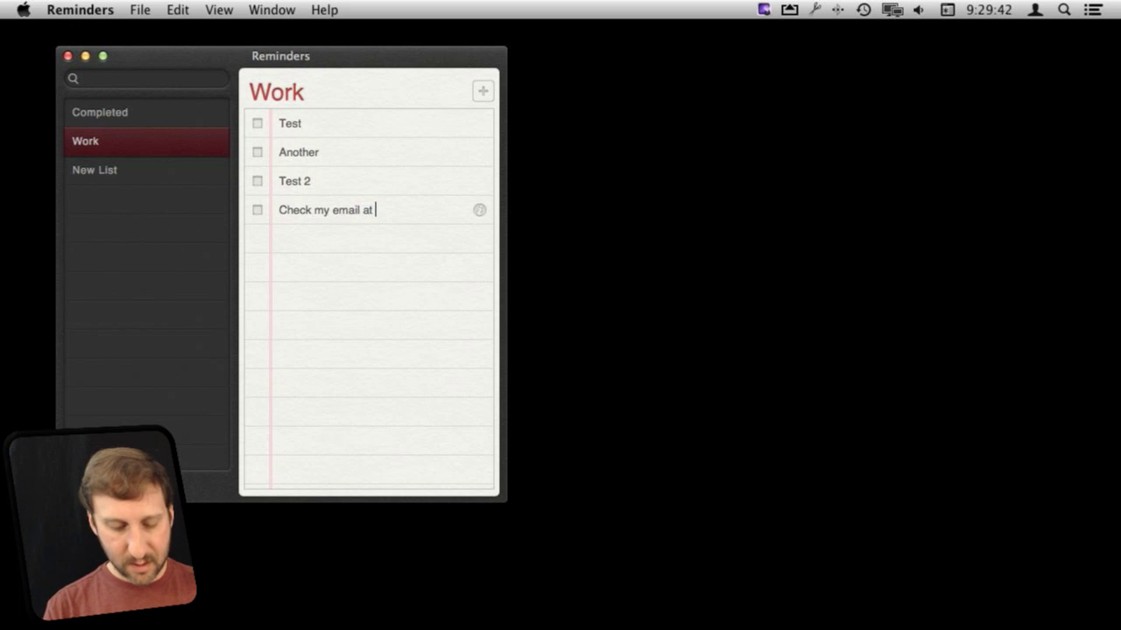
{"action": "type", "text": "9:30 am"}
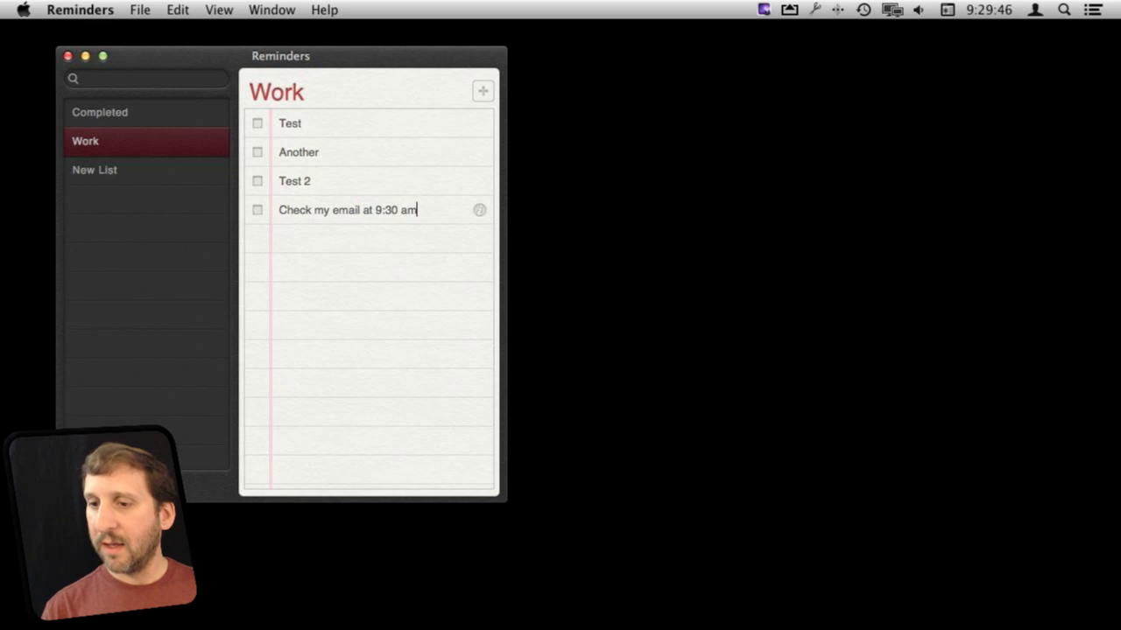
{"action": "key", "text": "Return"}
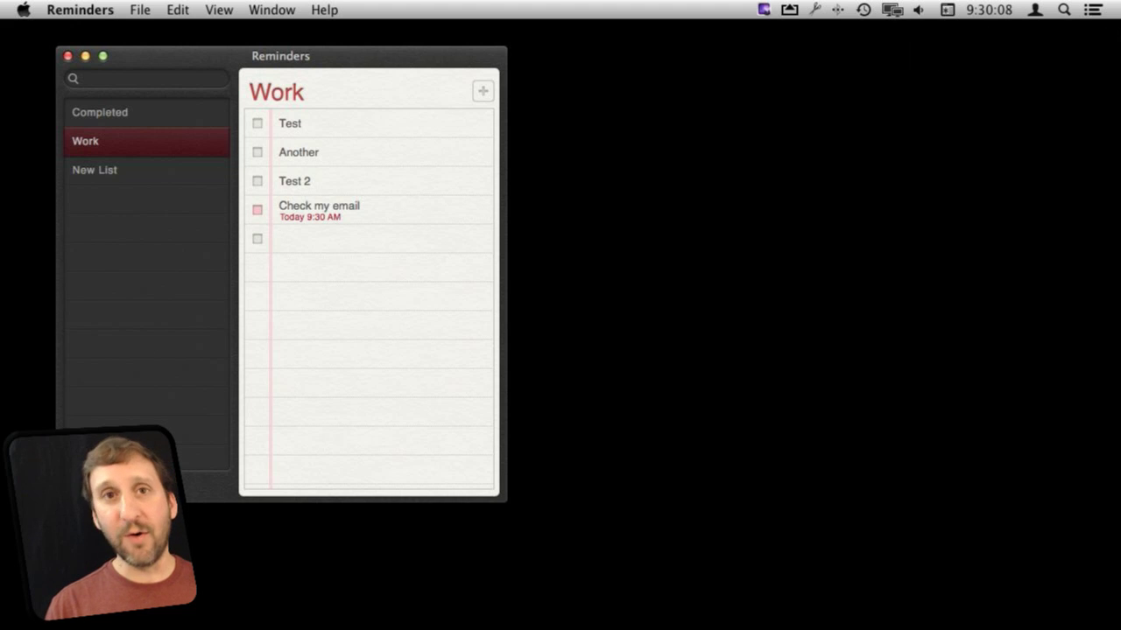
Step: Swipe Notification Center open and select the Check my email reminder
{"action": "scroll", "coordinate": [987, 324], "scroll_direction": "right", "scroll_amount": 3}
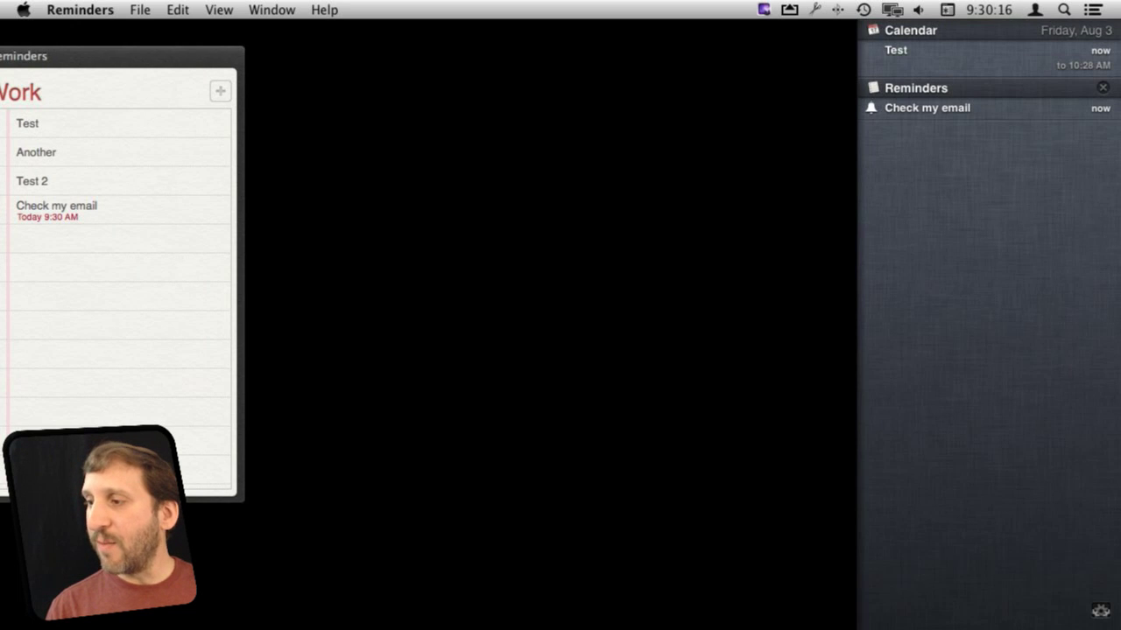
{"action": "left_click", "coordinate": [927, 107]}
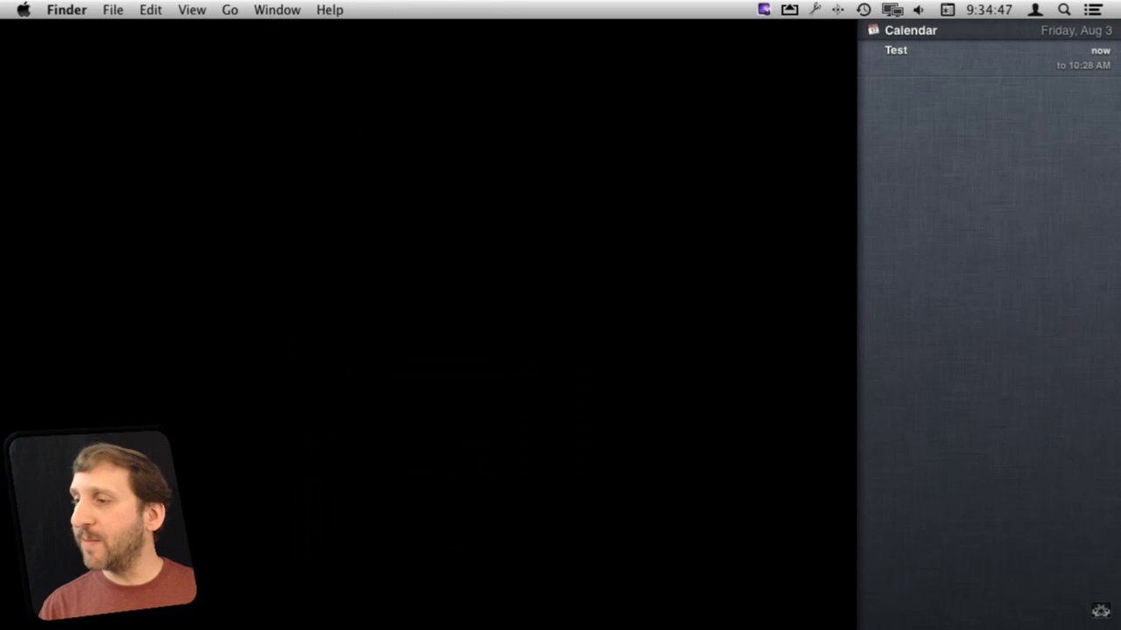
Step: Reveal Notification Center's Show Alerts and Banners switch (ON), then close the panel
{"action": "scroll", "coordinate": [987, 324], "scroll_direction": "up", "scroll_amount": 2}
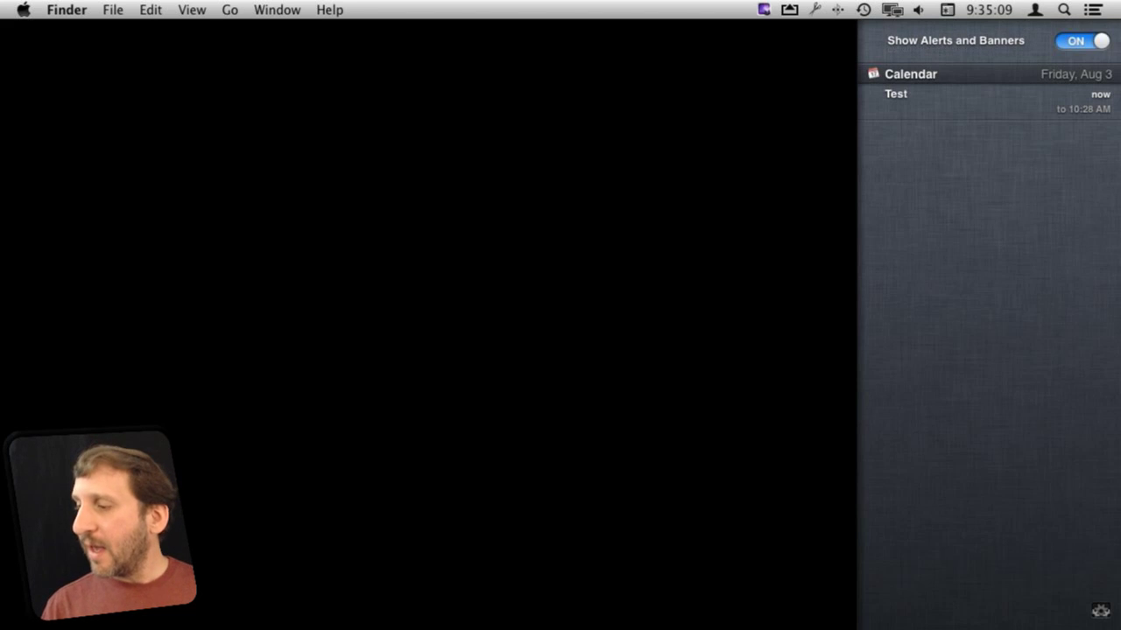
{"action": "scroll", "coordinate": [987, 324], "scroll_direction": "down", "scroll_amount": 2}
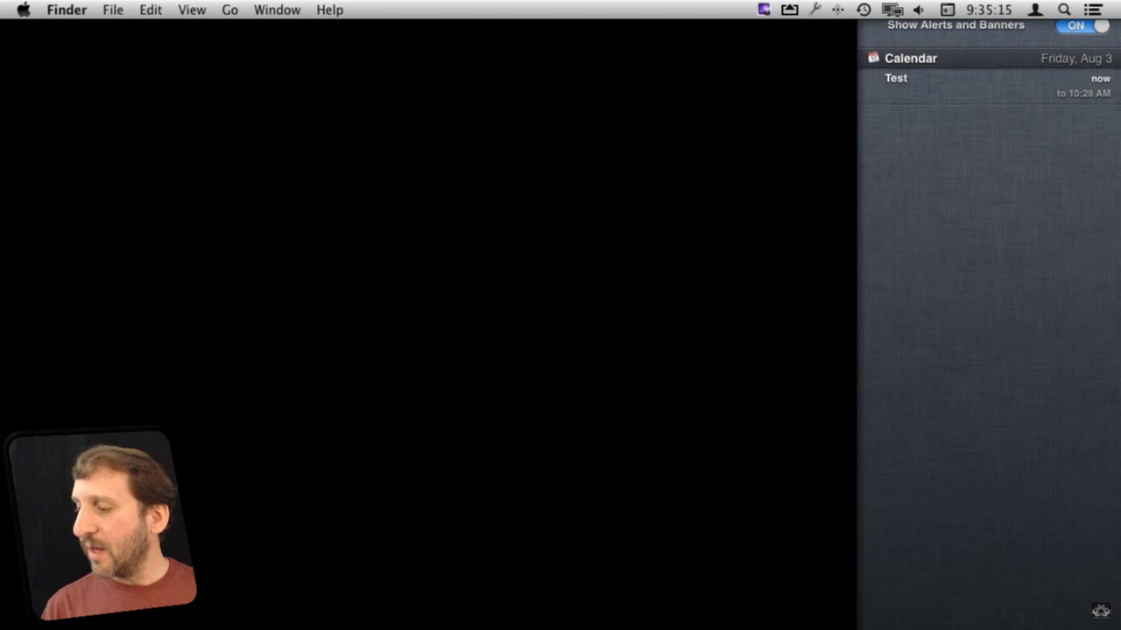
{"action": "scroll", "coordinate": [987, 324], "scroll_direction": "right", "scroll_amount": 3}
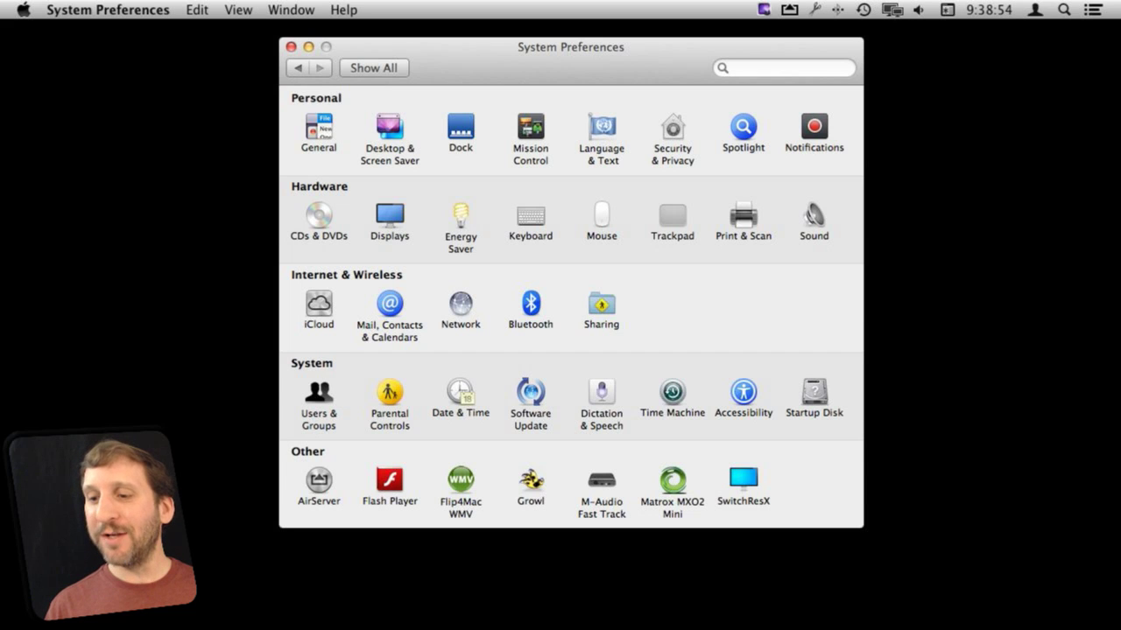
Step: Add a Twitter account in Mail, Contacts & Calendars with its user name and password, then quit
{"action": "left_click", "coordinate": [390, 303]}
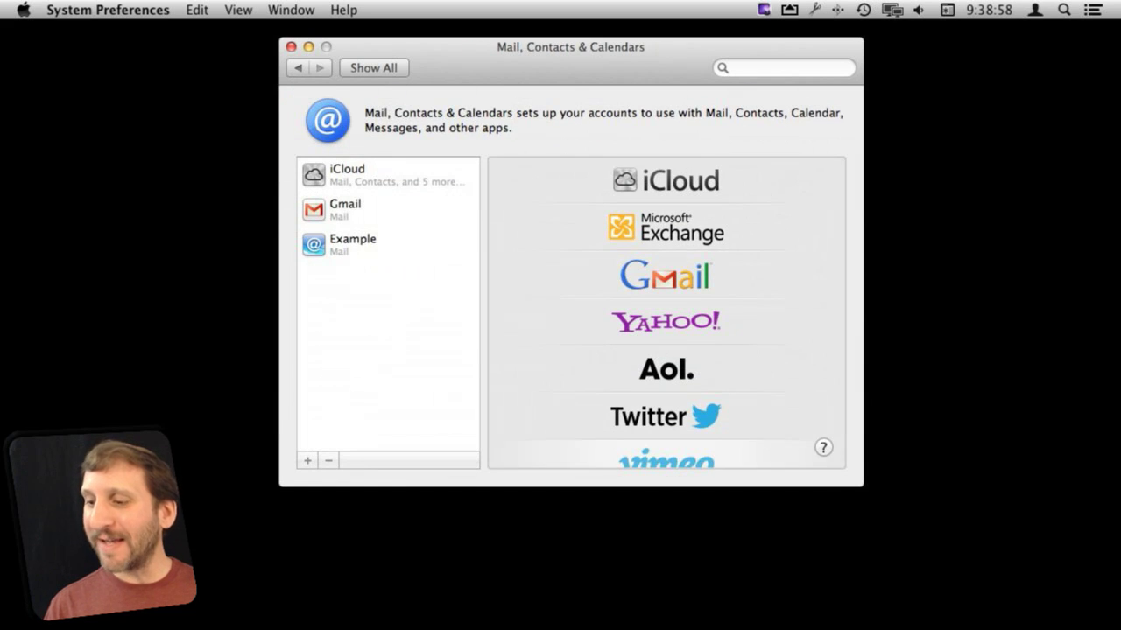
{"action": "left_click", "coordinate": [665, 417]}
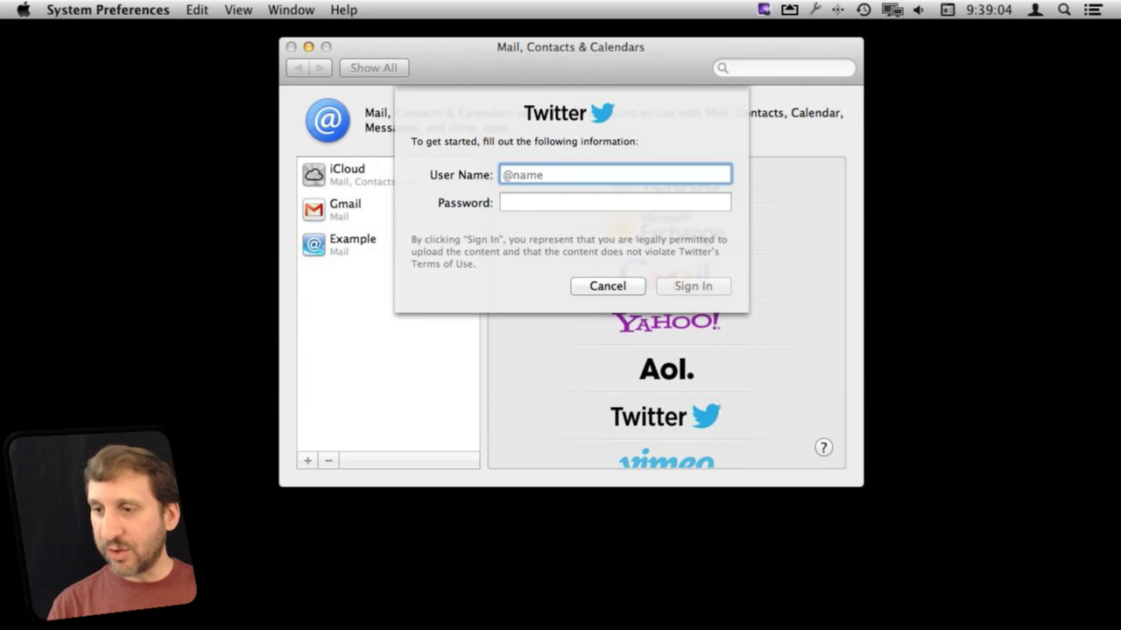
{"action": "key", "text": "Tab"}
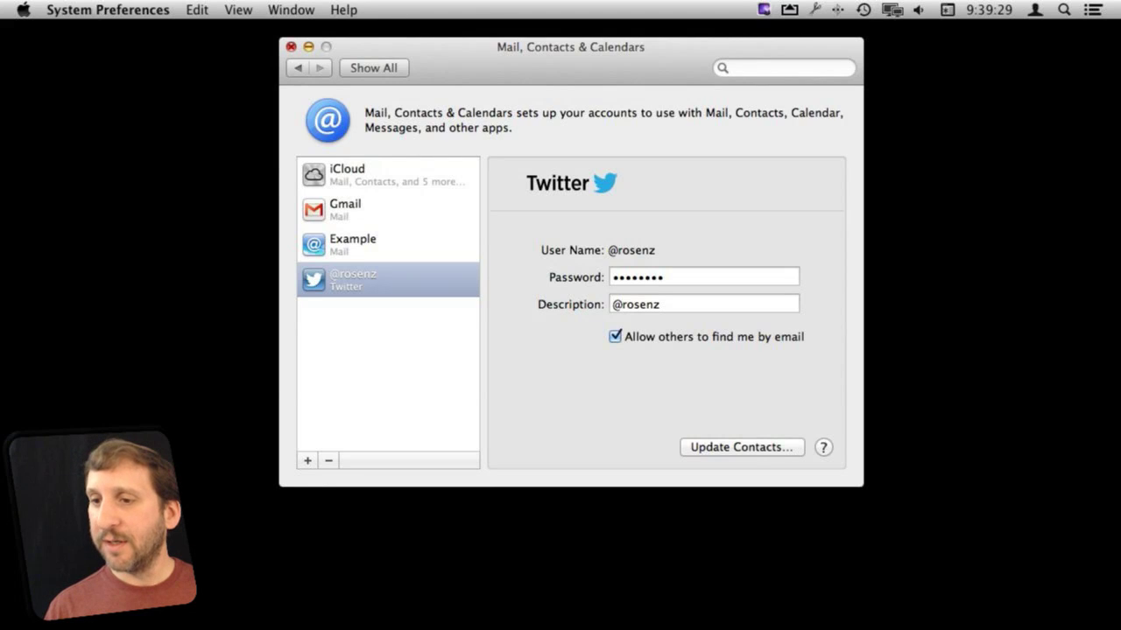
{"action": "key", "text": "super+q"}
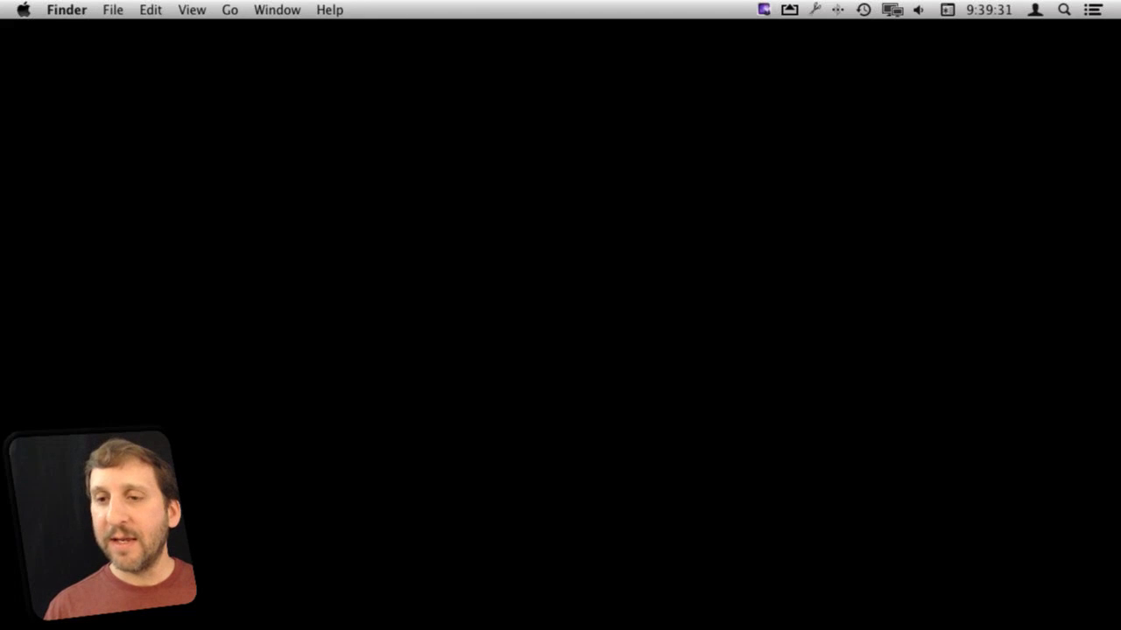
{"action": "left_click", "coordinate": [23, 10]}
Step: Show Twitter's Banners notification settings, then open an empty Tweet box from Notification Center
{"action": "left_click", "coordinate": [52, 90]}
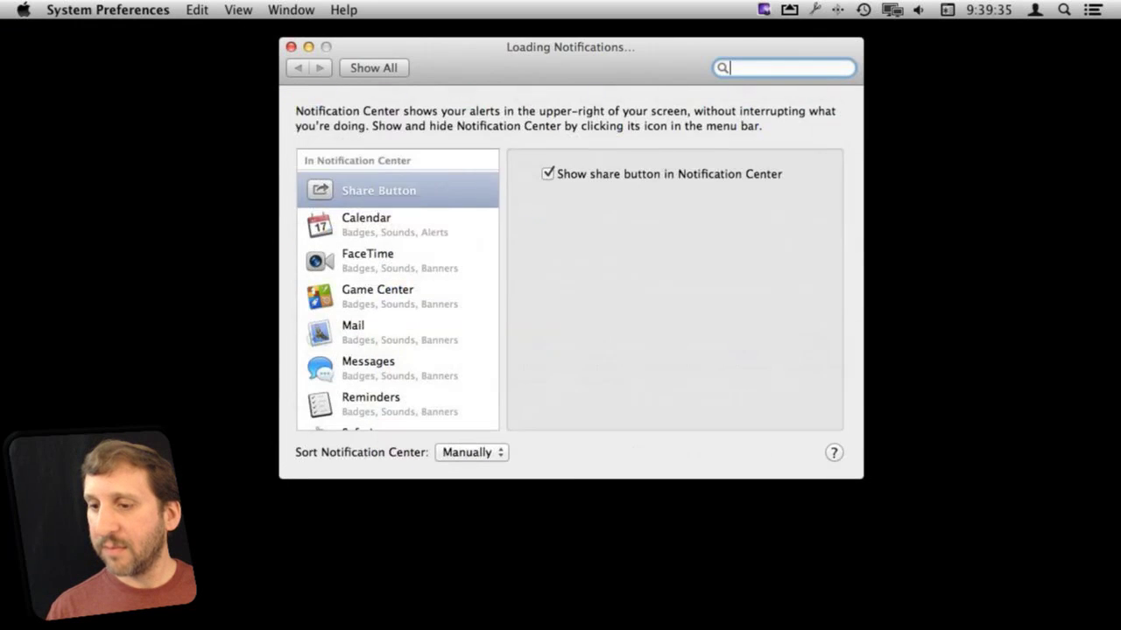
{"action": "scroll", "coordinate": [398, 289], "scroll_direction": "down", "scroll_amount": 3}
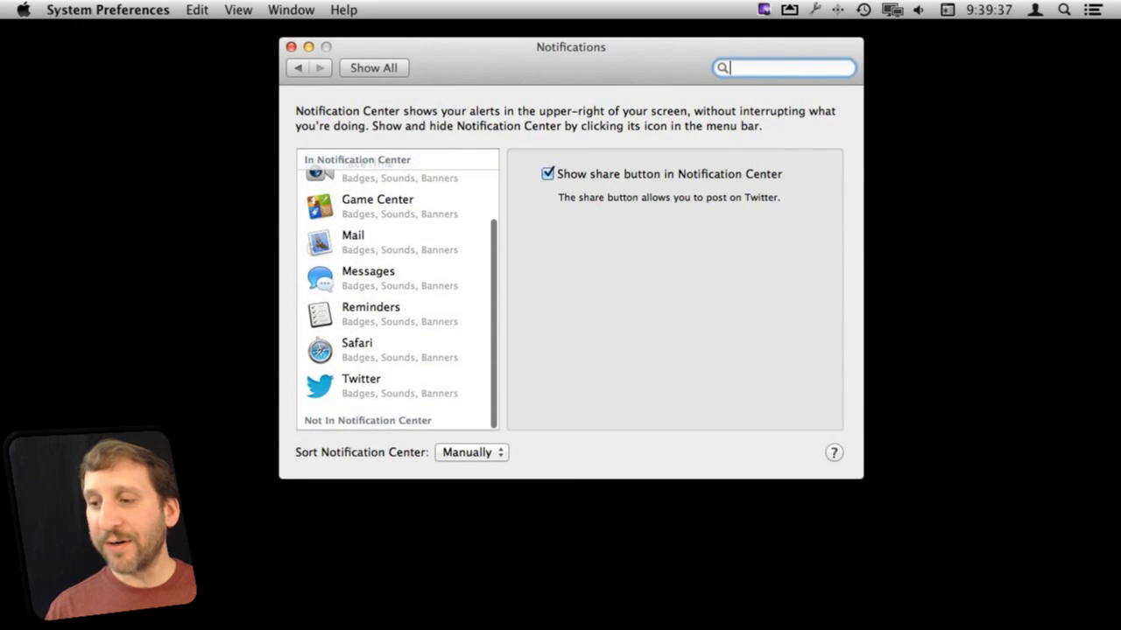
{"action": "left_click", "coordinate": [376, 385]}
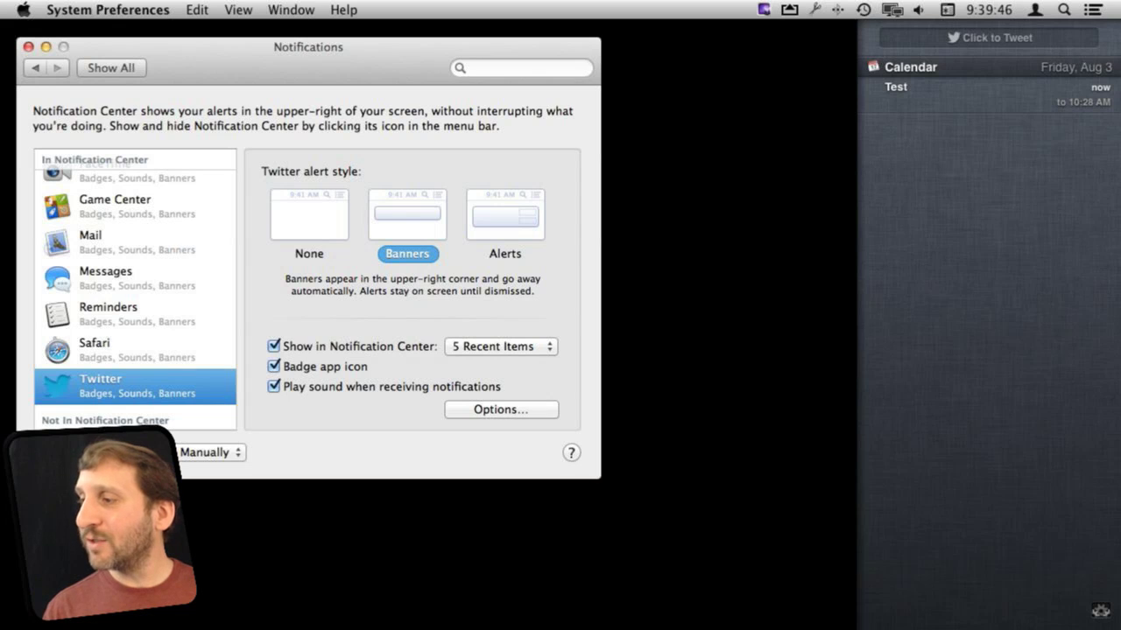
{"action": "left_click", "coordinate": [990, 37]}
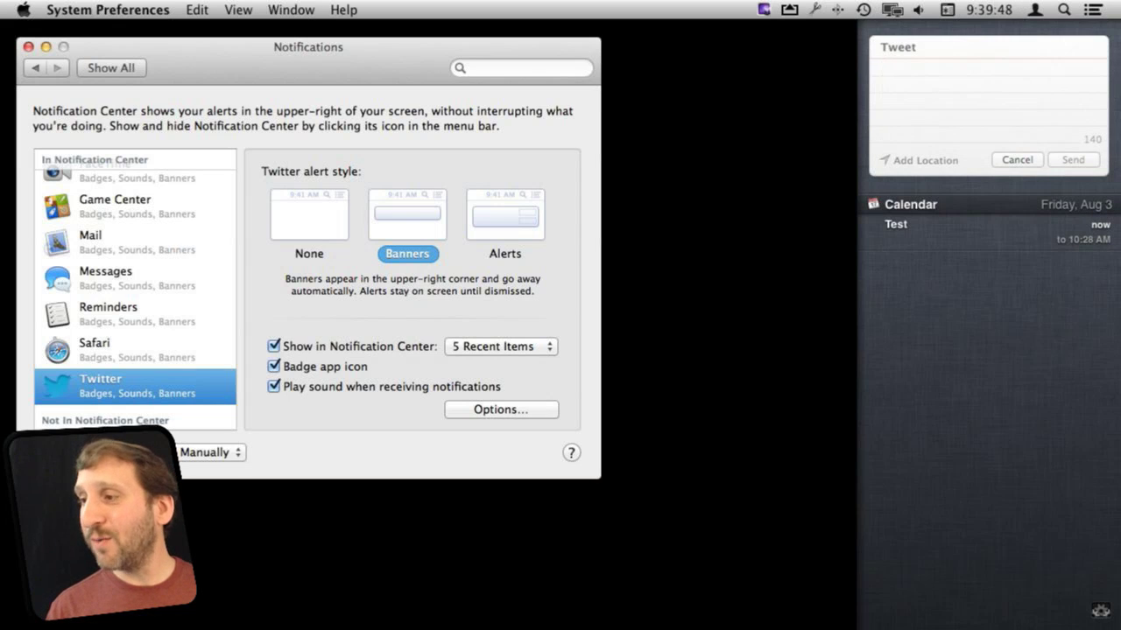